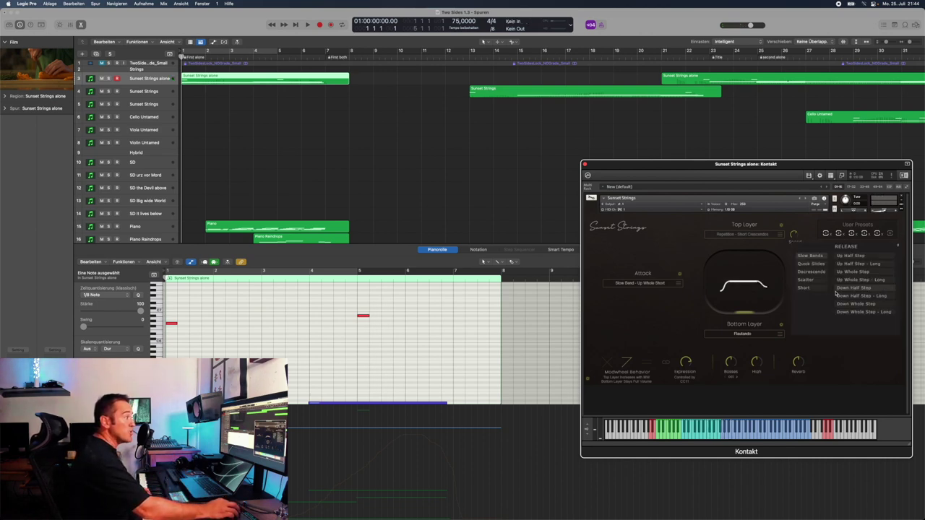
Choose Scatter Long as the release articulation and Broken Clocks from the Effects category for the top layer.
mouse_move(806, 281)
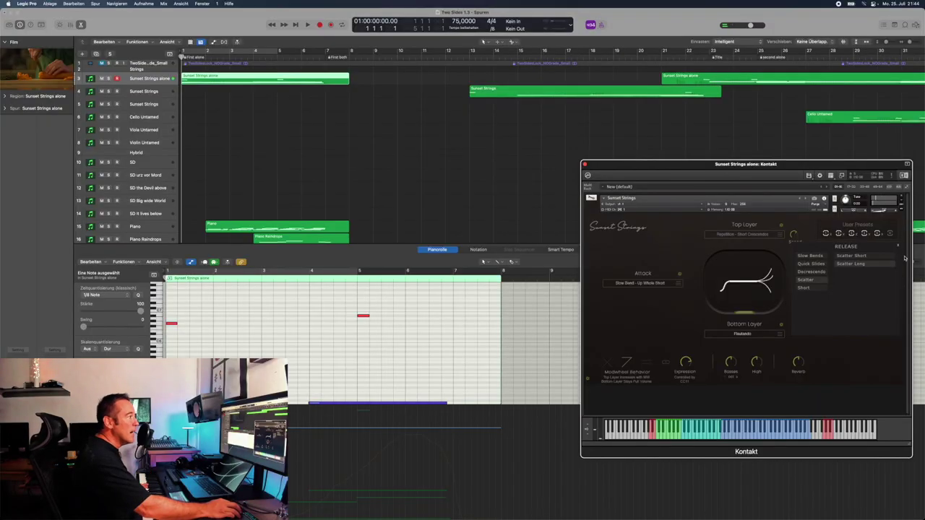
left_click(852, 263)
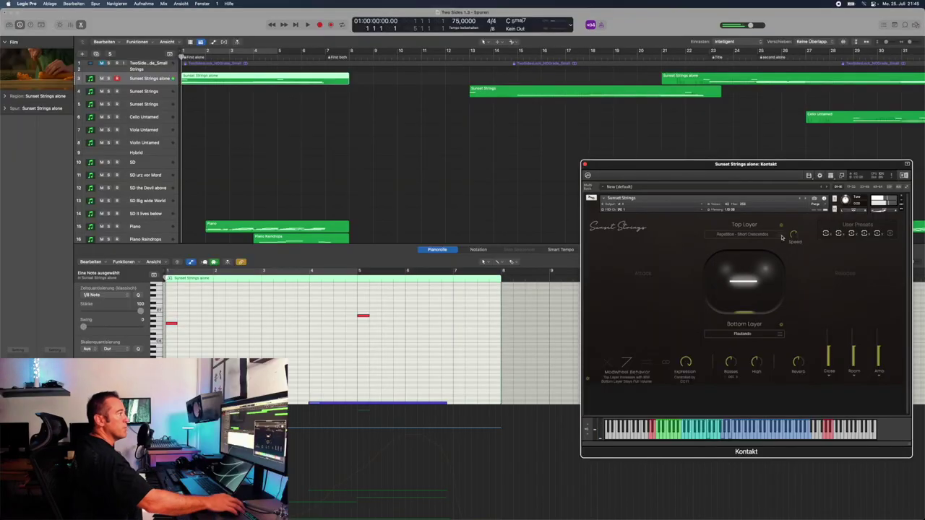
left_click(781, 236)
left_click(604, 275)
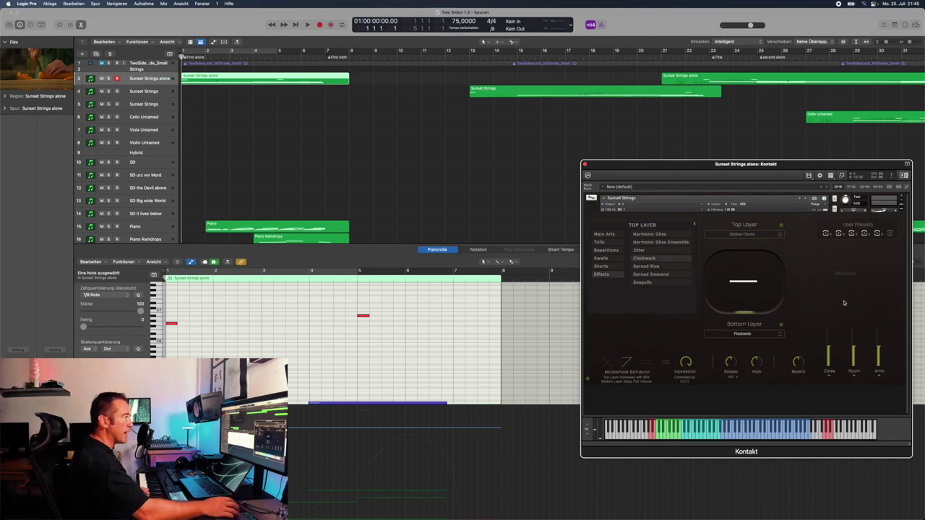
left_click(737, 225)
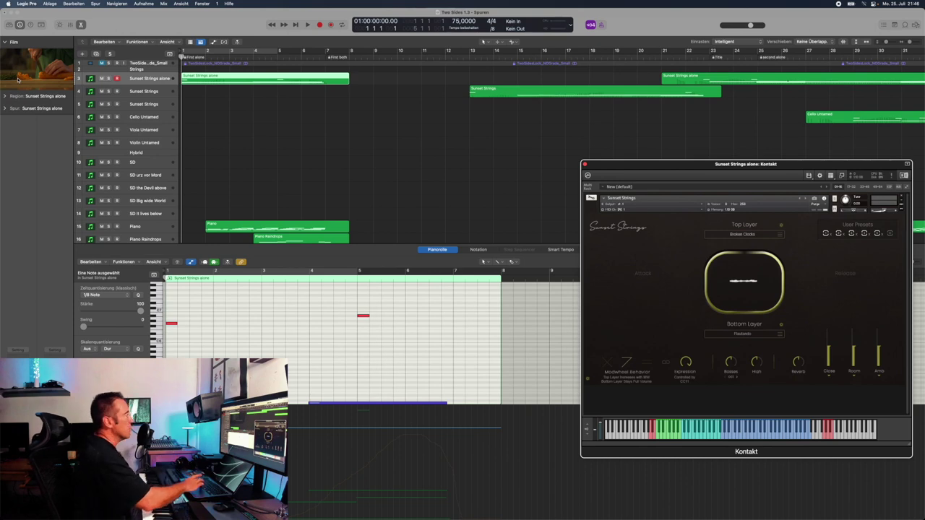
Play the opening cue against the film and stop playback in bar 7.
key("space")
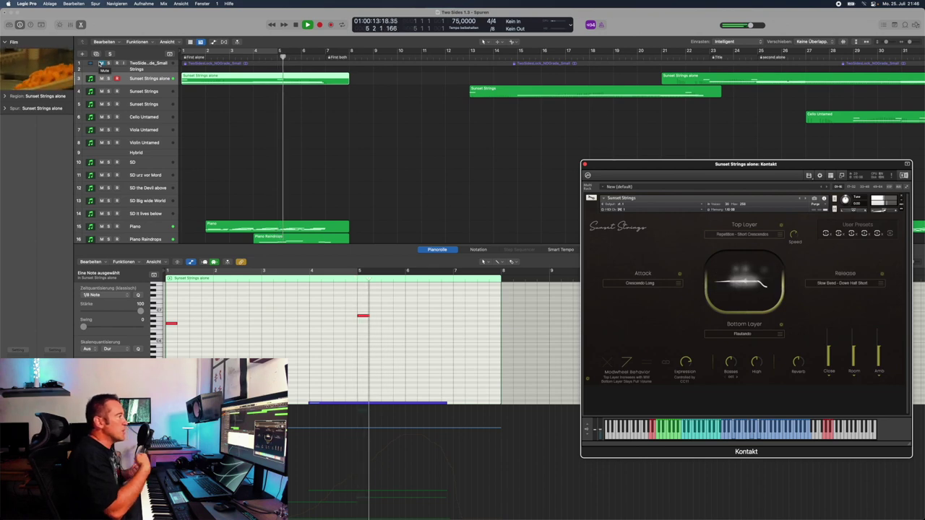
key("space")
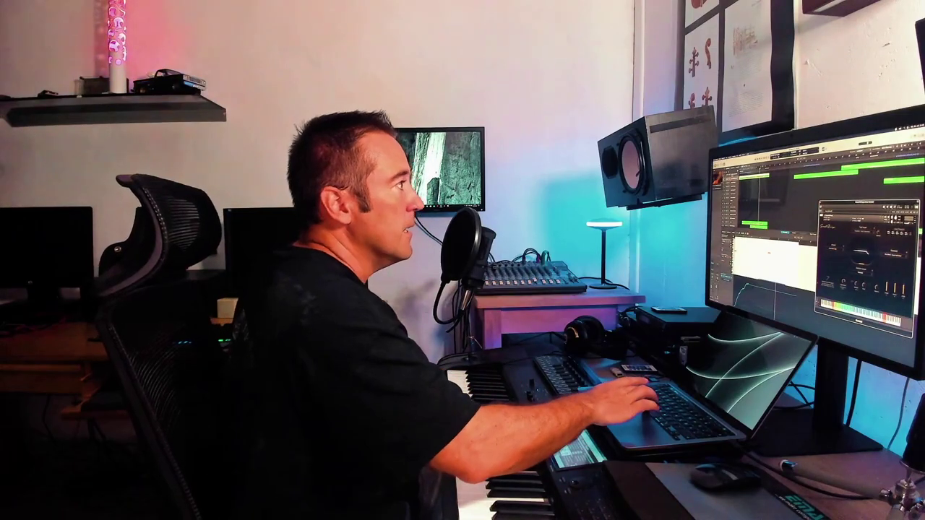
key("space")
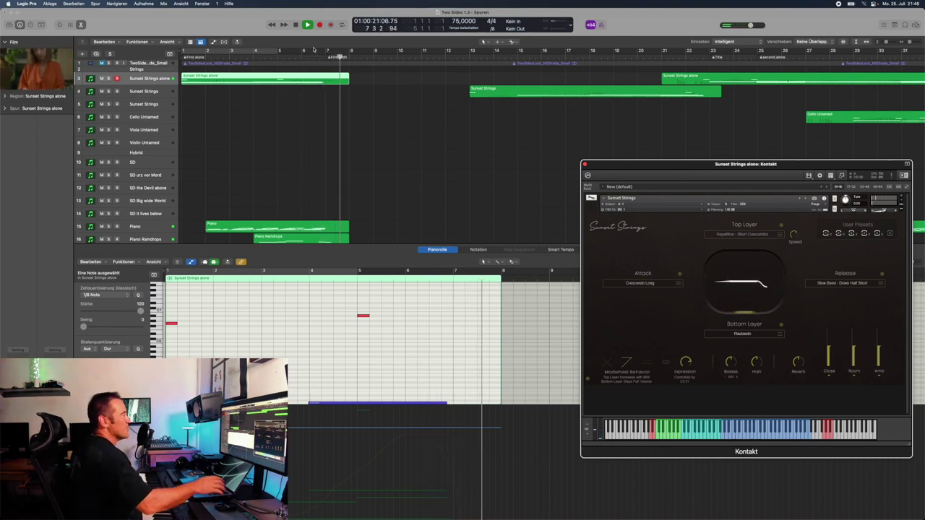
key("space")
Solo the Sunset Strings alone track and replay the cue from bar 6.
left_click(109, 79)
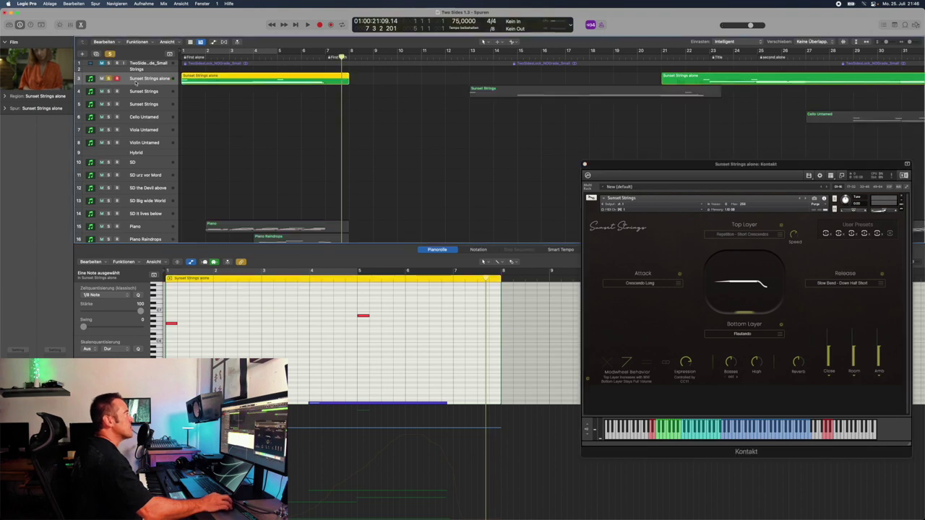
key("comma")
key("comma")
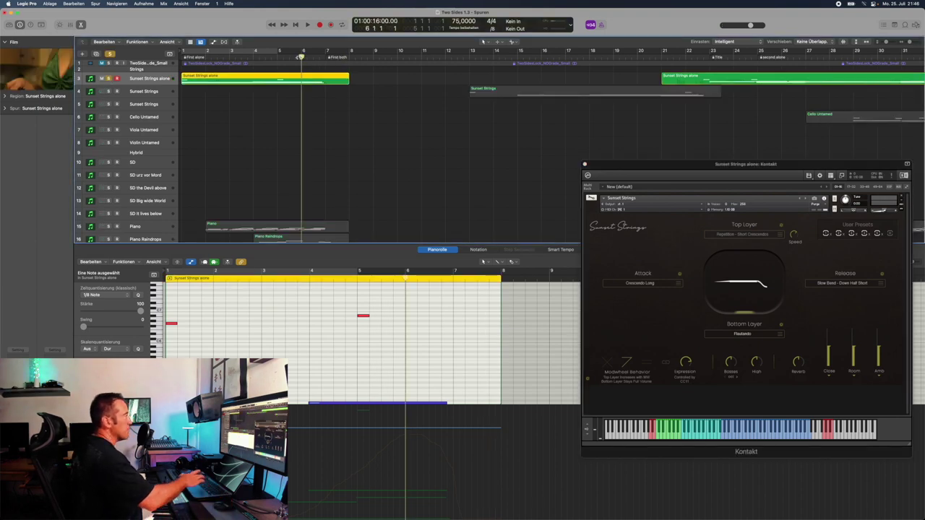
key("space")
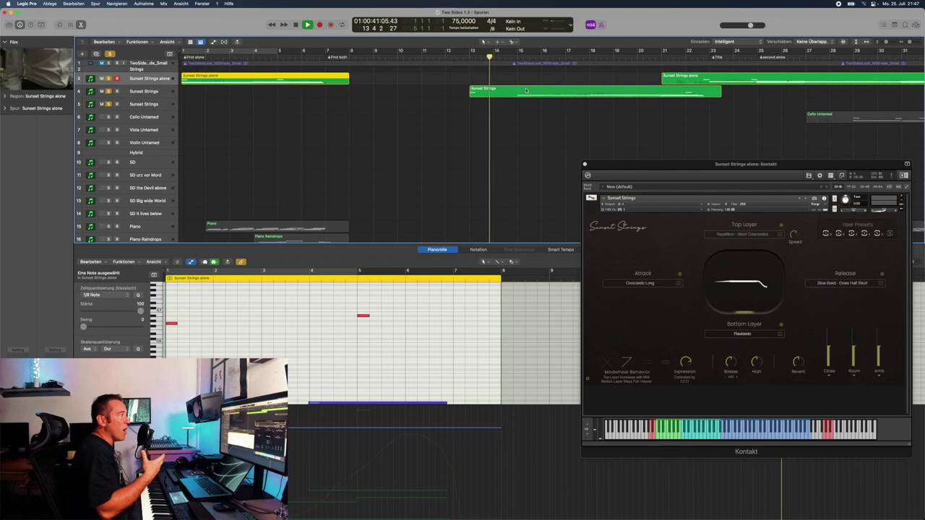
Select the Sunset Strings track 4 and move its Kontakt window down, clear of the arrangement.
left_click(167, 95)
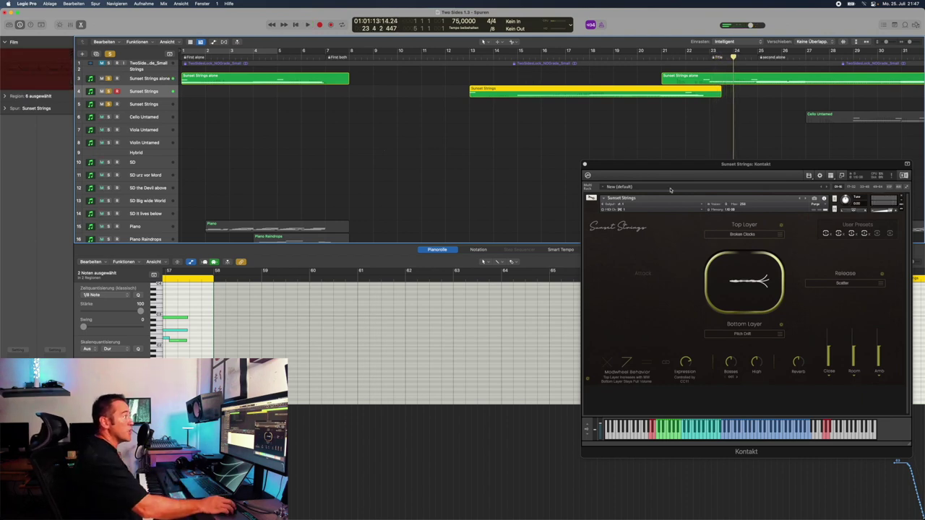
left_click_drag(664, 168, 645, 268)
left_click(565, 70)
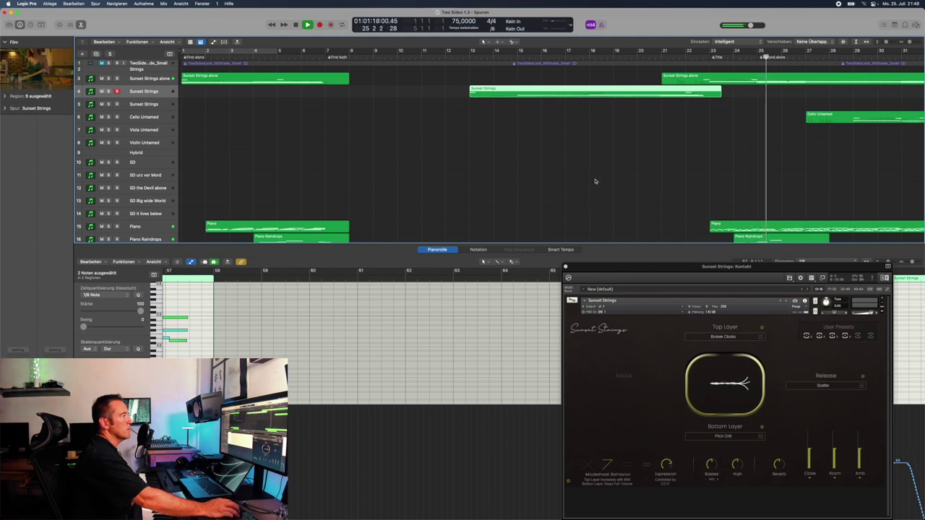
Solo the three Sunset Strings tracks and the Cello Untamed track while the second scene plays.
scroll(594, 182, "right", 5)
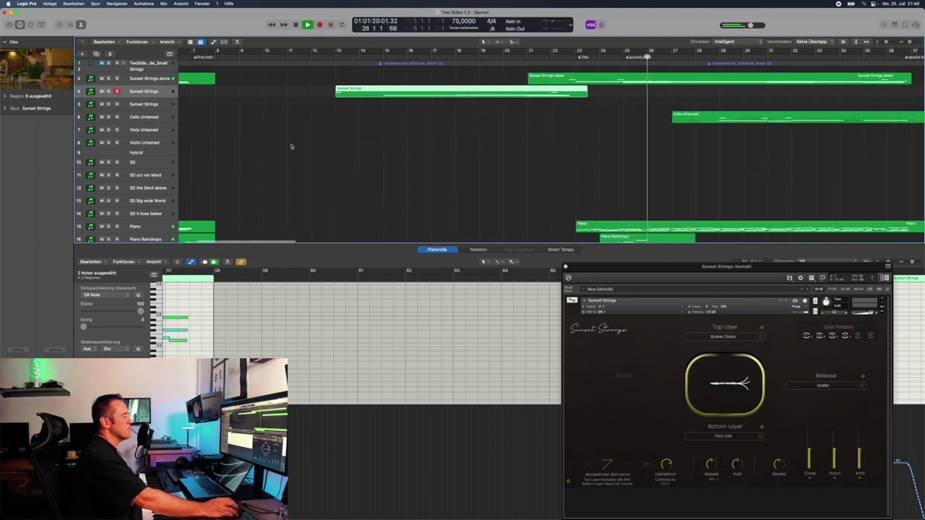
left_click(108, 104)
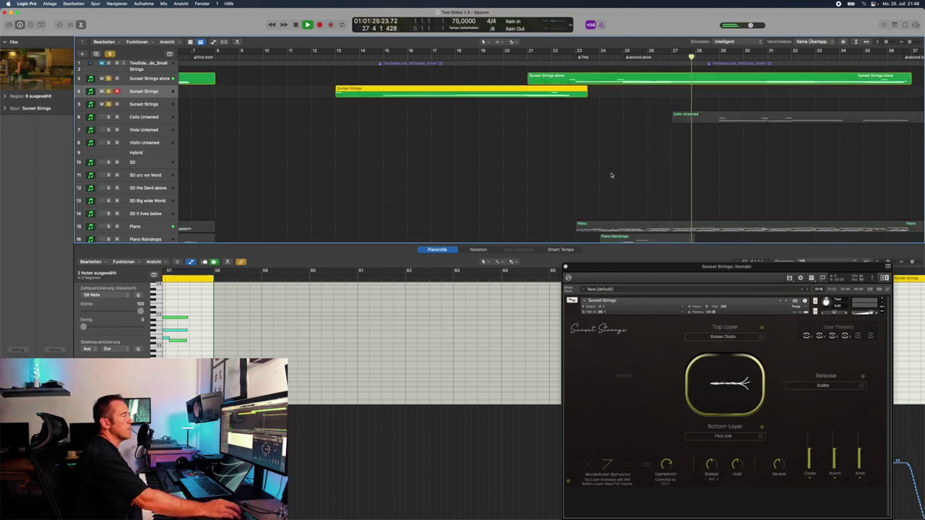
scroll(610, 175, "right", 3)
left_click(108, 116)
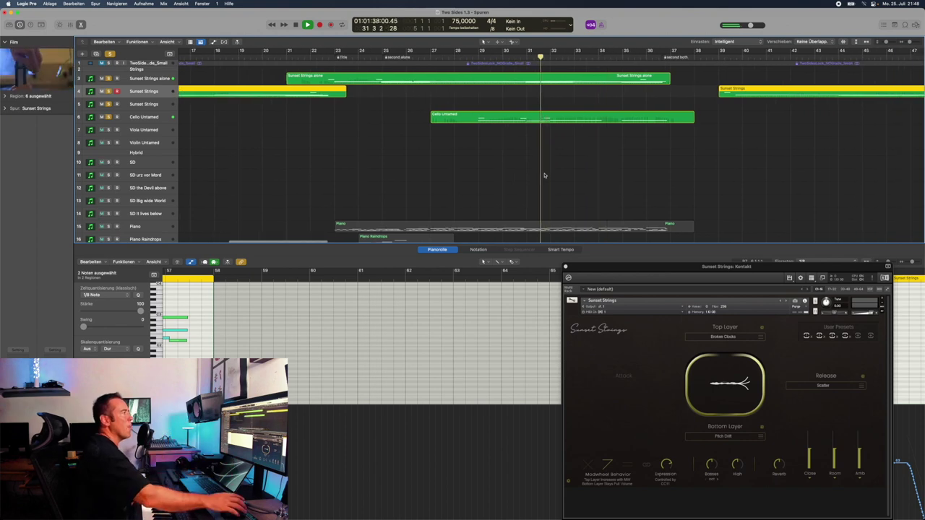
Listen to the end of the Cello Untamed passage from bar 35.
scroll(600, 162, "right", 10)
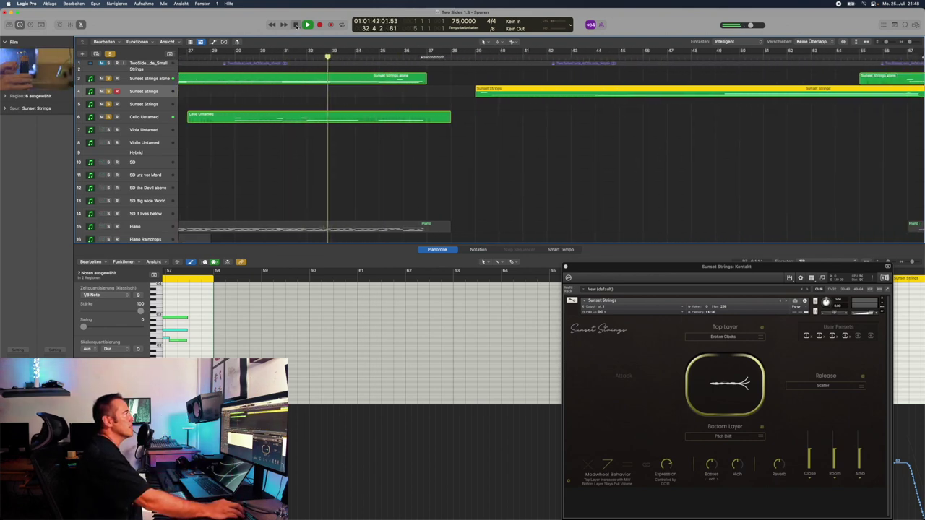
left_click(390, 56)
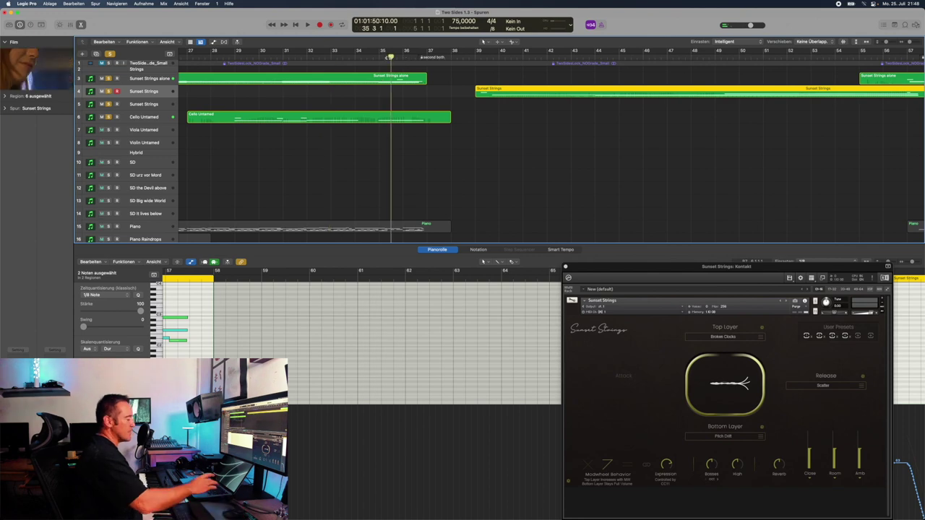
key("space")
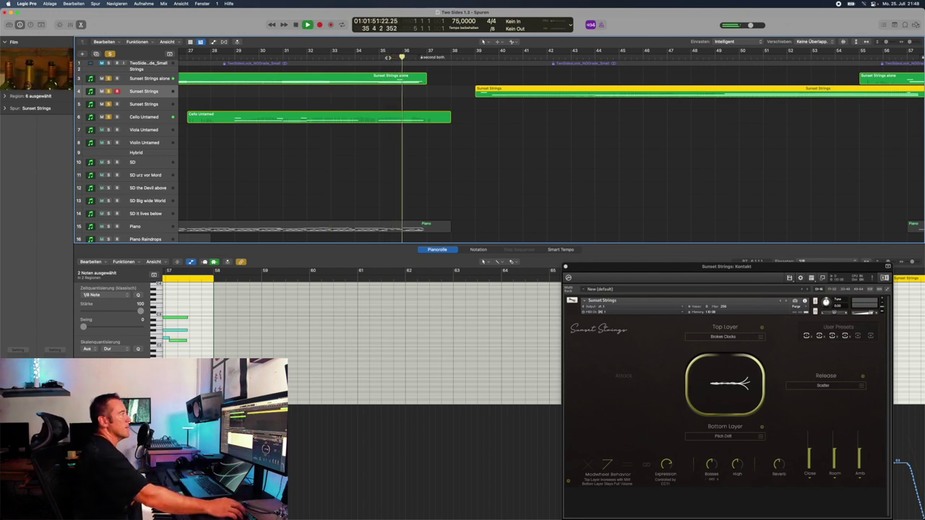
Select the Sunset Strings alone track and play its third passage from bar 56.
left_click(136, 78)
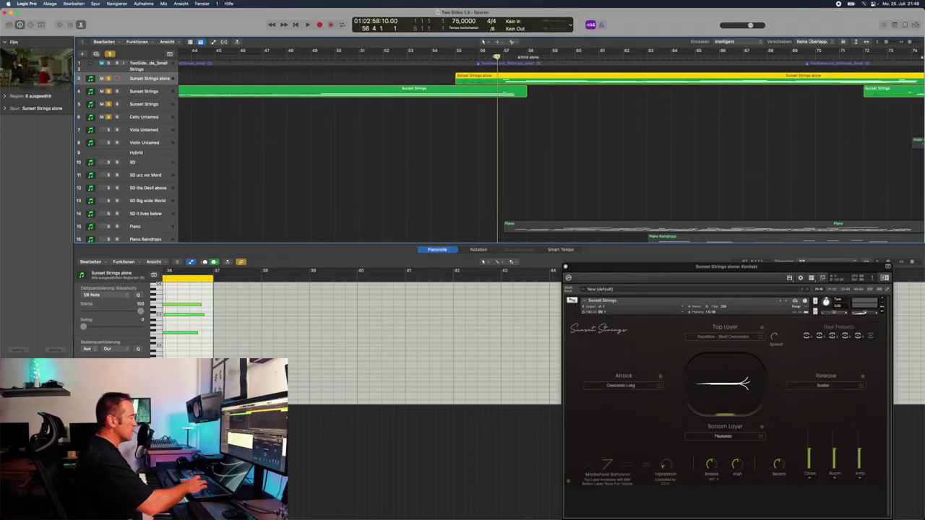
key("space")
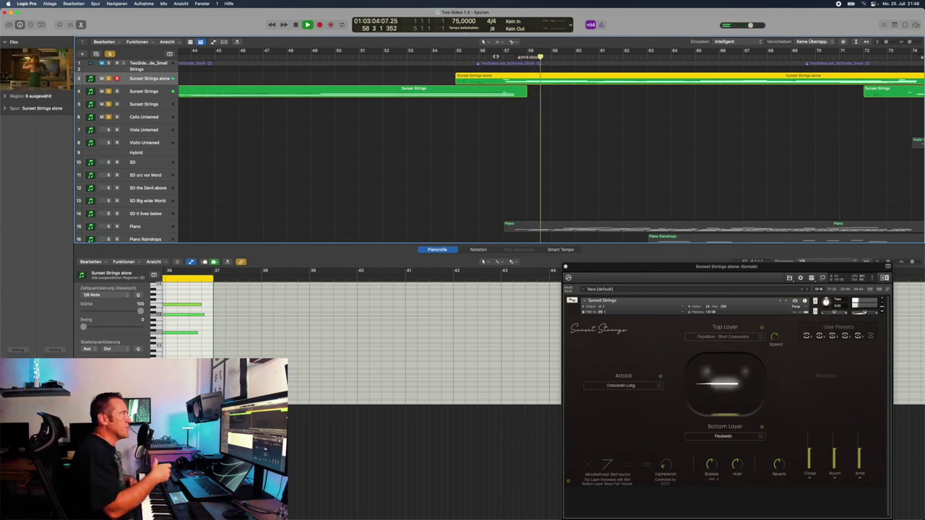
scroll(141, 196, "right", 1)
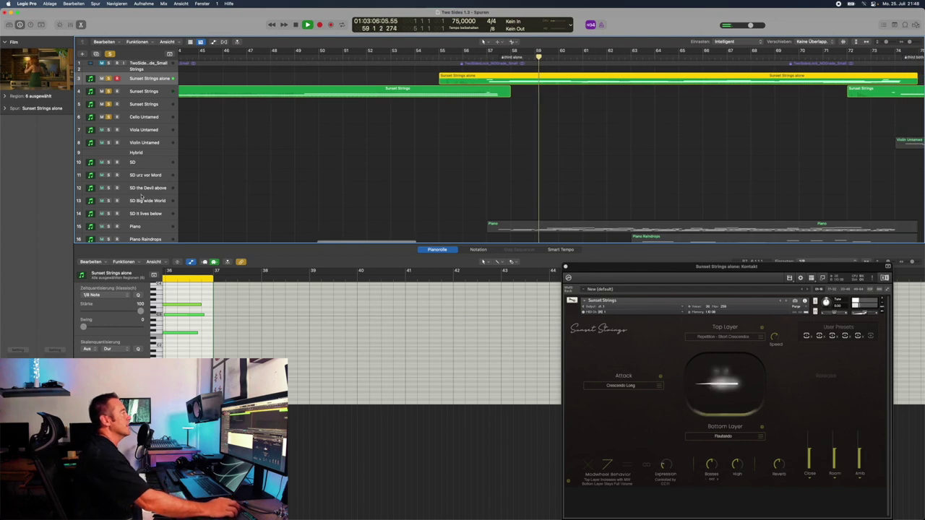
Add the Piano and Piano Raindrops tracks to the soloed tracks.
scroll(108, 228, "down", 5)
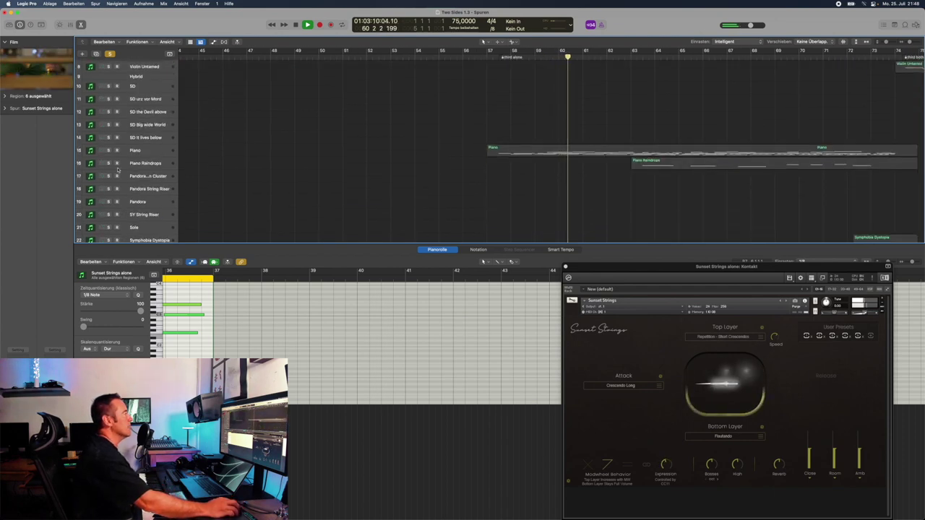
left_click(109, 163)
left_click(109, 151)
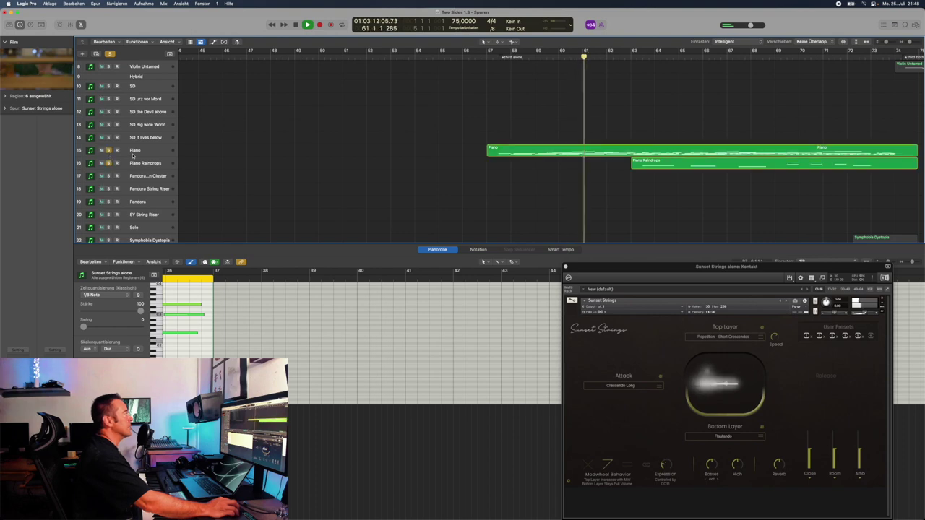
scroll(278, 166, "up", 5)
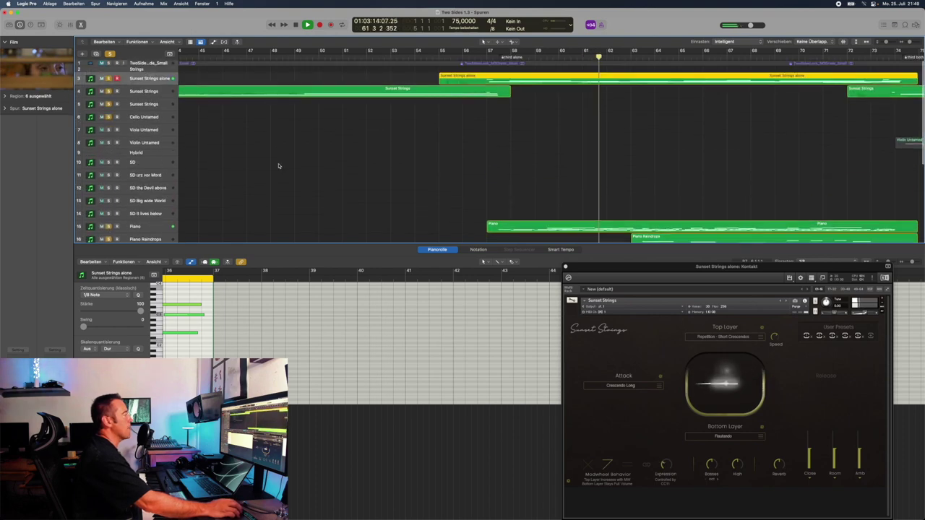
Turn off solo on the Piano and Piano Raindrops tracks.
scroll(278, 166, "down", 5)
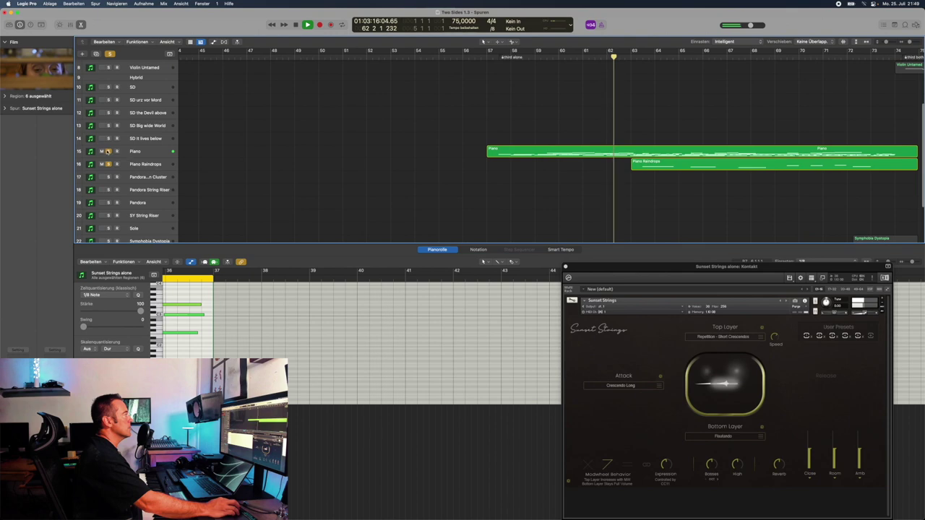
left_click(108, 151)
left_click(108, 164)
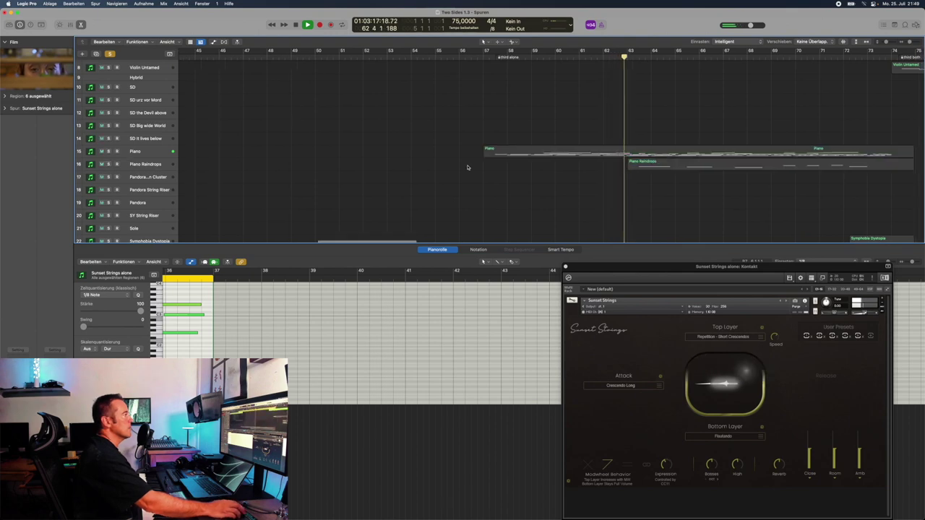
scroll(466, 167, "up", 5)
Move the playhead forward to the chaos section past bar 90.
scroll(466, 167, "right", 8)
scroll(591, 164, "right", 5)
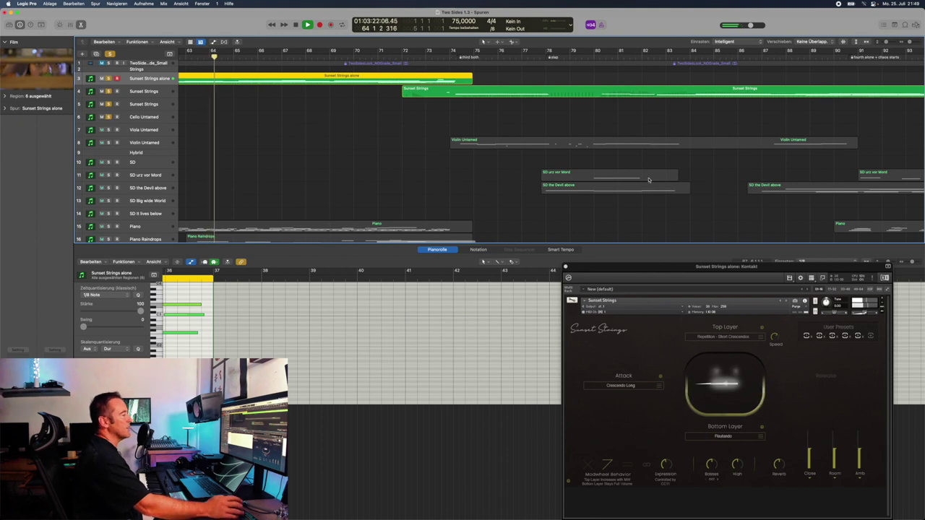
scroll(648, 180, "right", 6)
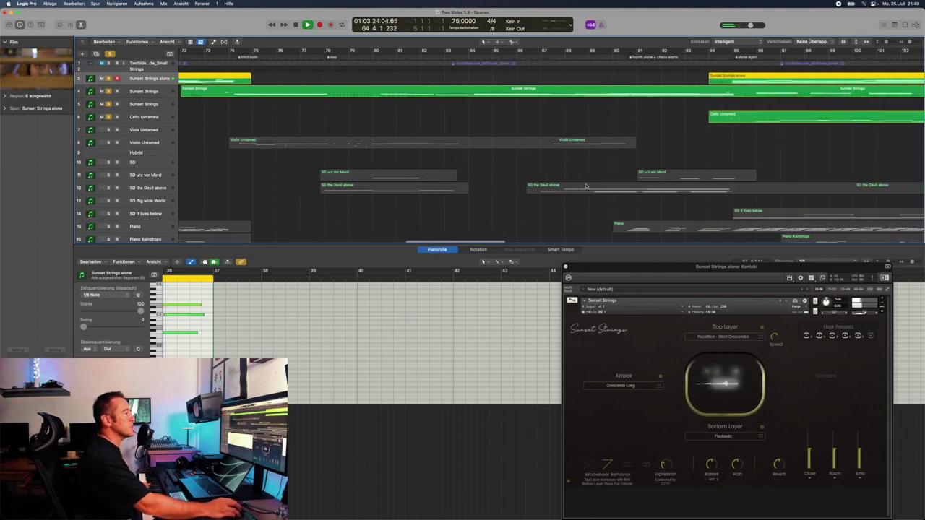
scroll(586, 187, "right", 3)
left_click(634, 56)
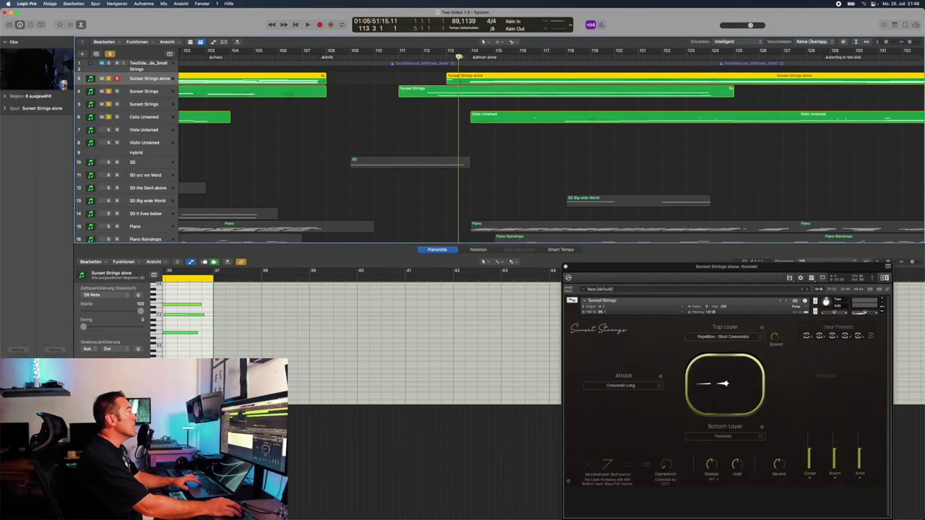
Play from bar 137 near the kitchen marker with the Sunset Strings track 4 selected.
scroll(500, 62, "right", 15)
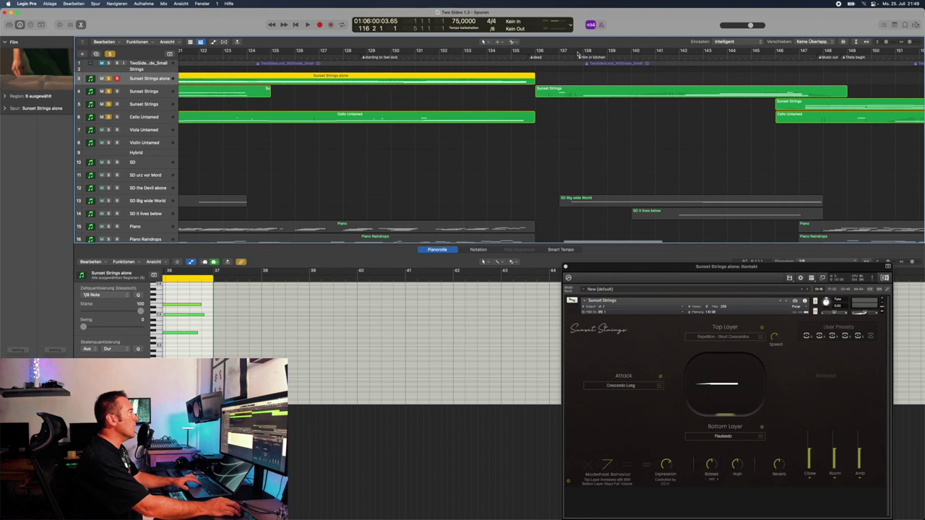
scroll(578, 55, "right", 5)
left_click(498, 57)
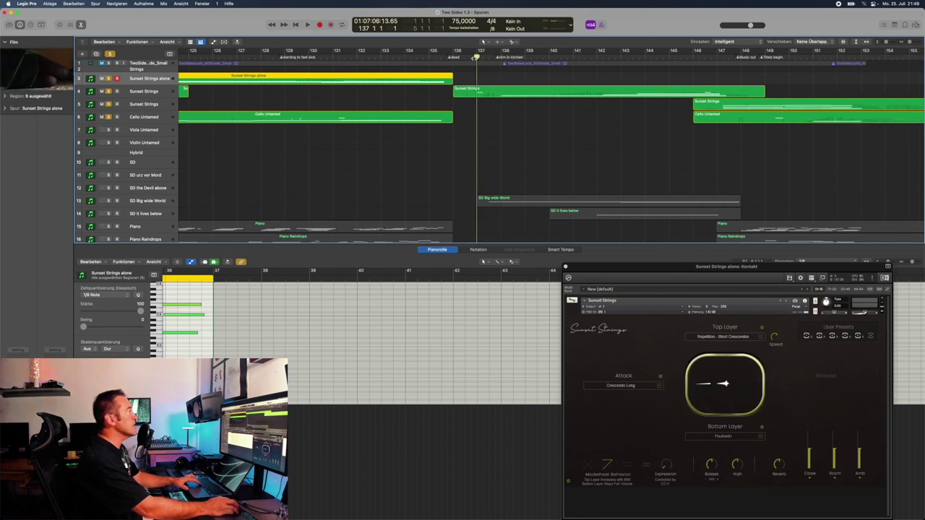
key("Down")
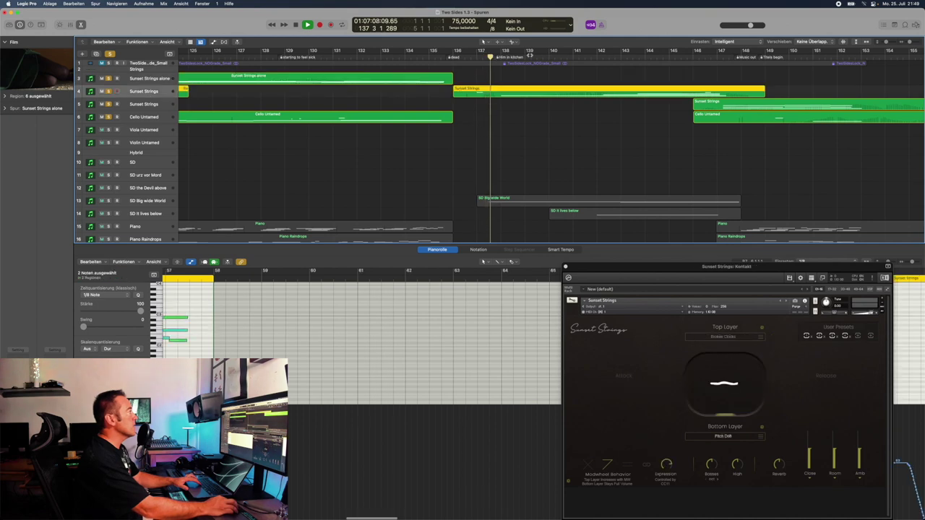
Examine the other instruments' regions from bar 137 to bar 147 while the soloed Sunset Strings play.
scroll(545, 116, "right", 4)
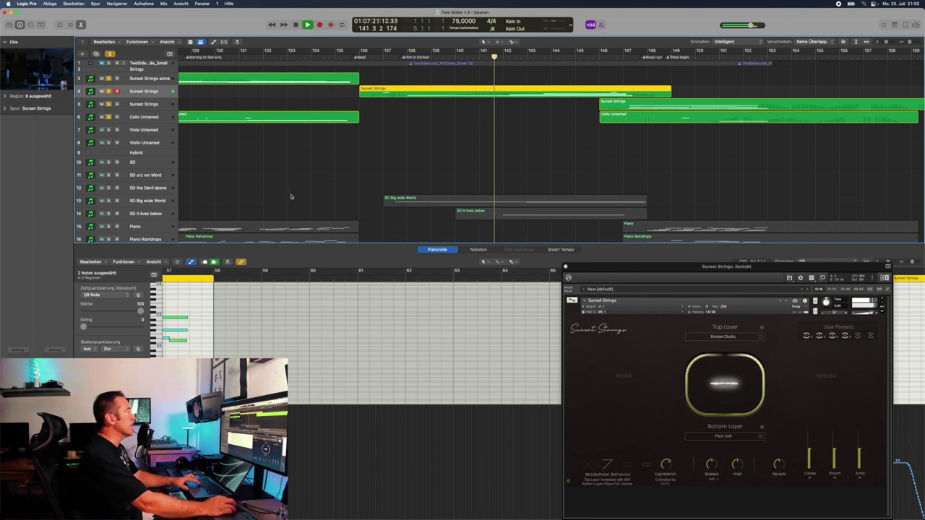
scroll(291, 196, "down", 3)
scroll(378, 184, "down", 5)
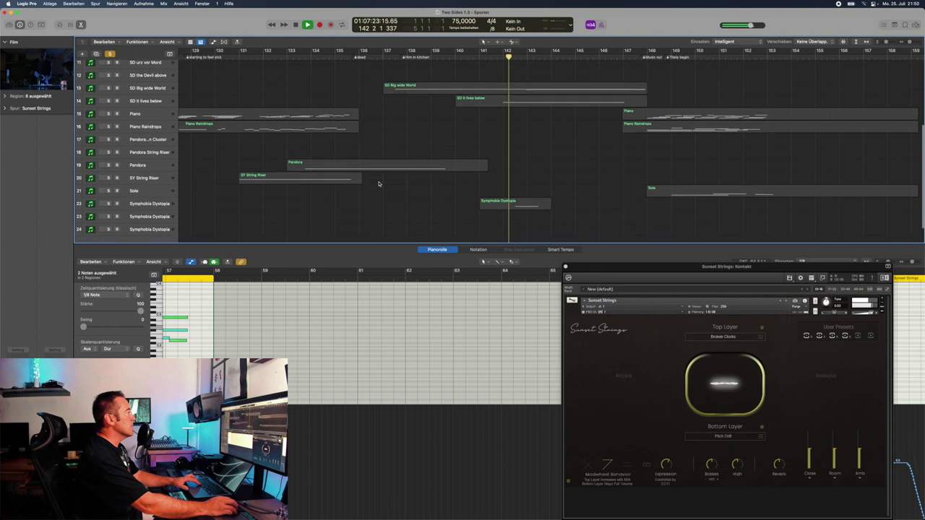
scroll(378, 183, "left", 5)
scroll(378, 184, "right", 10)
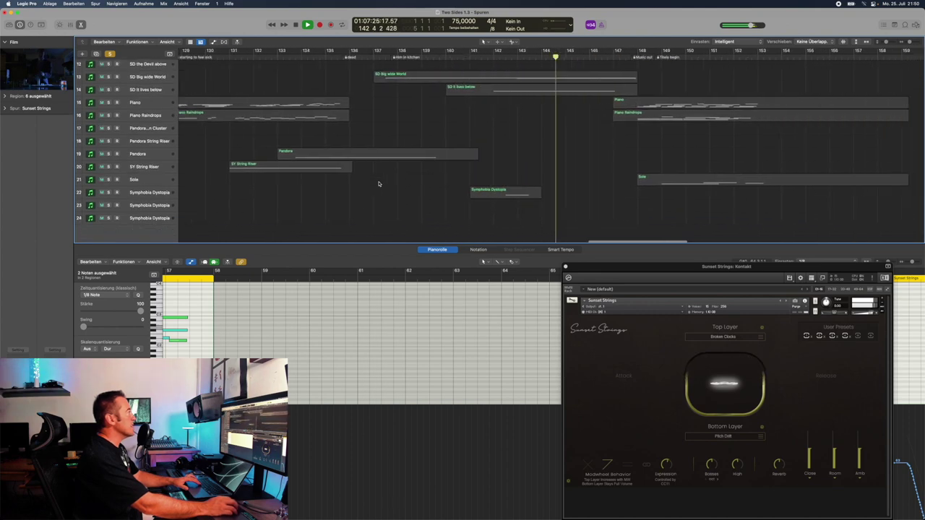
scroll(377, 183, "right", 1)
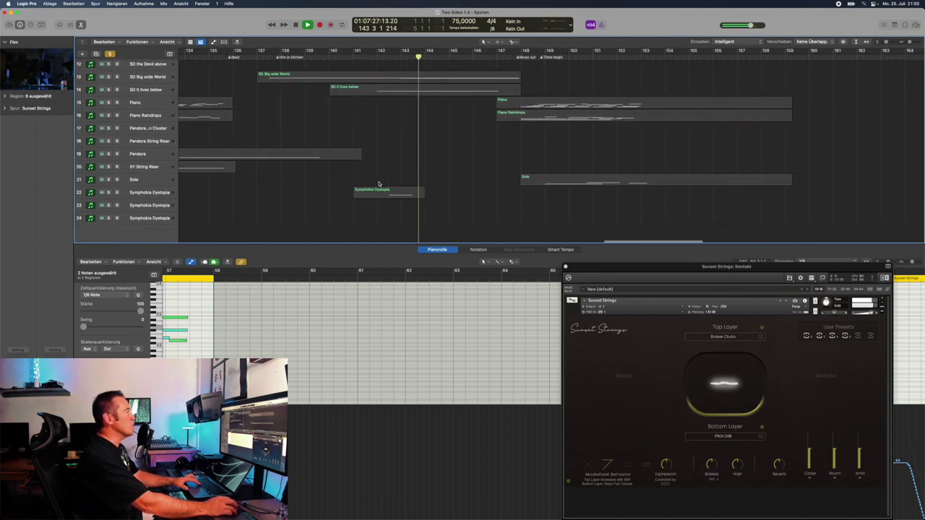
scroll(474, 156, "up", 4)
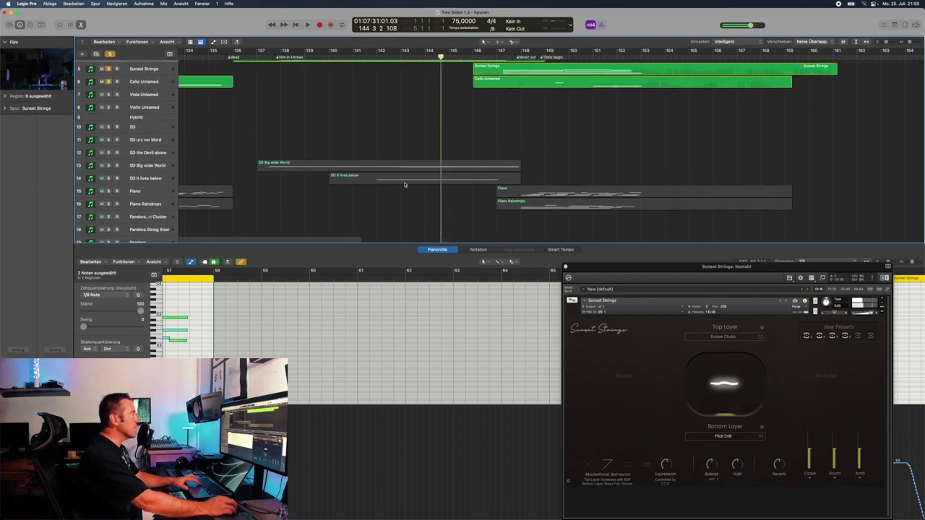
scroll(462, 112, "up", 3)
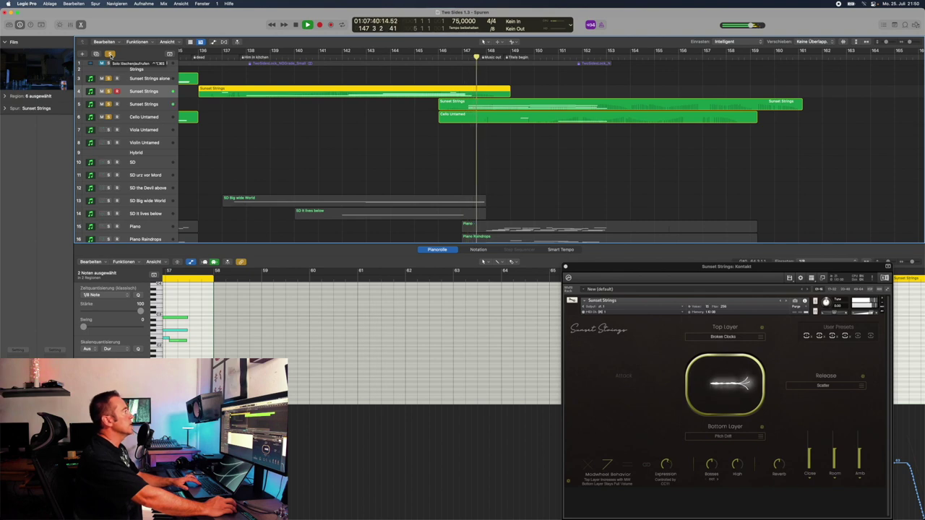
Clear solo on all tracks and listen to the full arrangement up to bar 153.
left_click(110, 54)
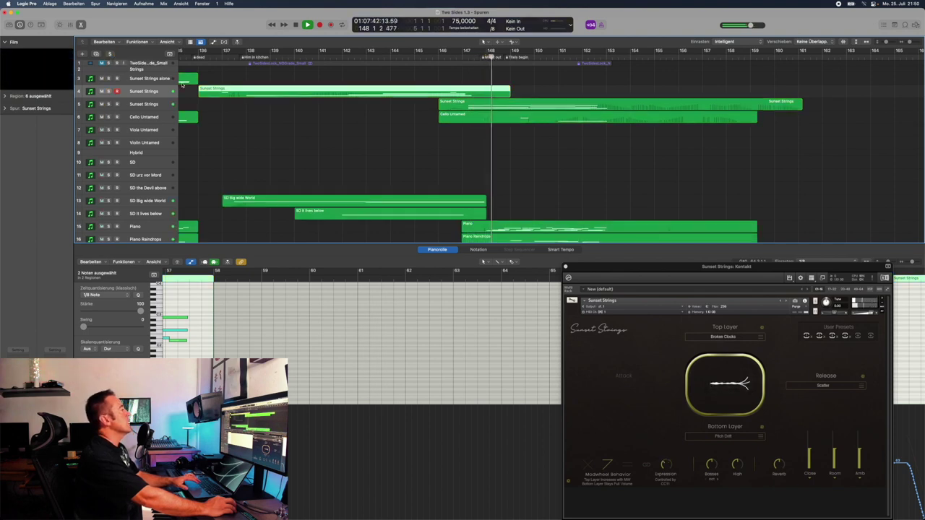
scroll(393, 153, "down", 3)
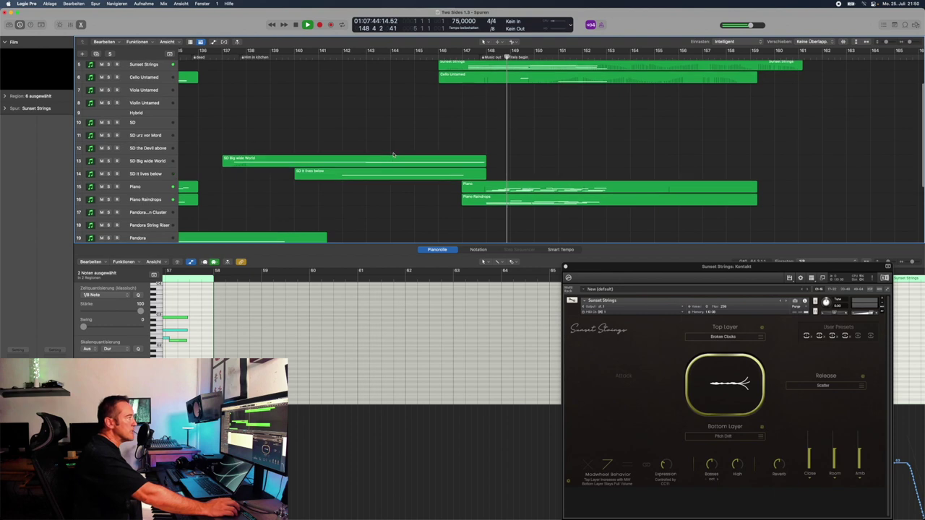
scroll(393, 153, "up", 3)
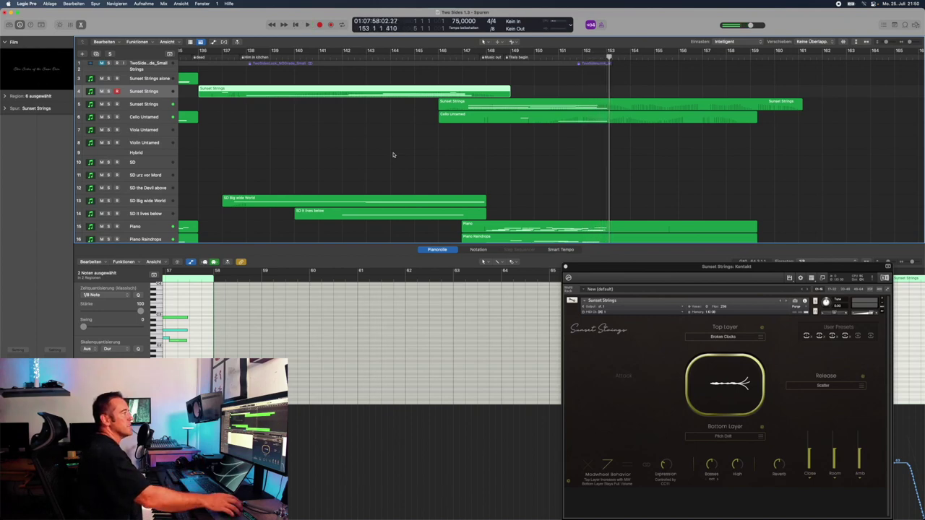
Browse the Top Layer articulations in Sunset Strings through Main Arts, Trills, Repetitions, Swells, Shorts and Effects.
scroll(488, 194, "down", 4)
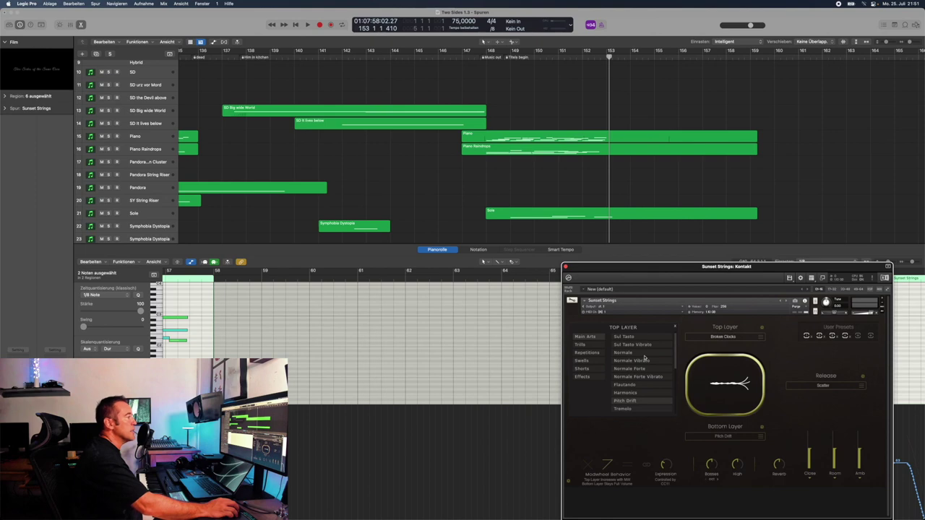
scroll(675, 365, "down", 5)
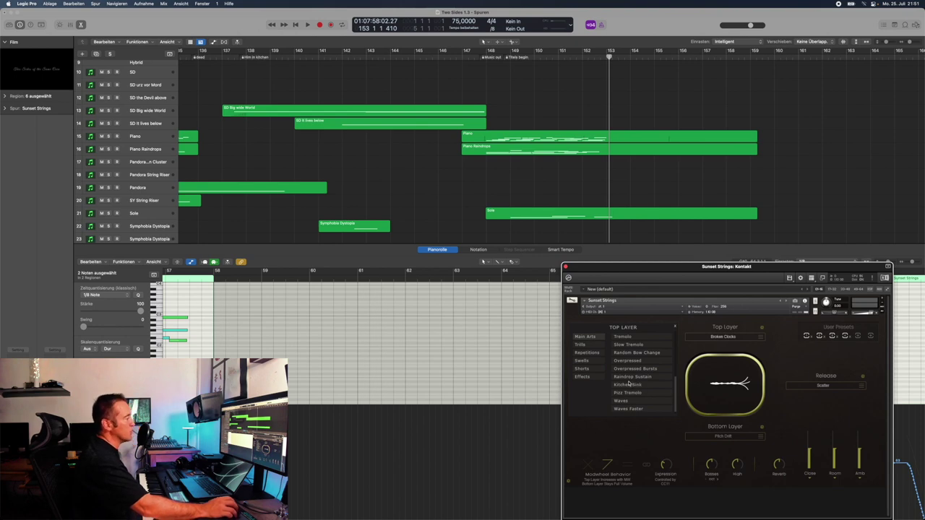
left_click(580, 345)
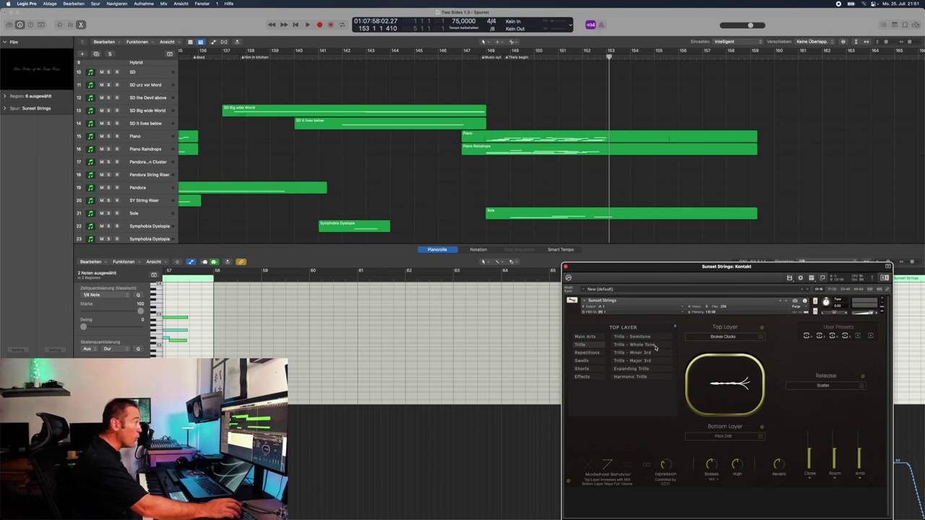
left_click(586, 353)
left_click(585, 360)
left_click(585, 369)
left_click(585, 376)
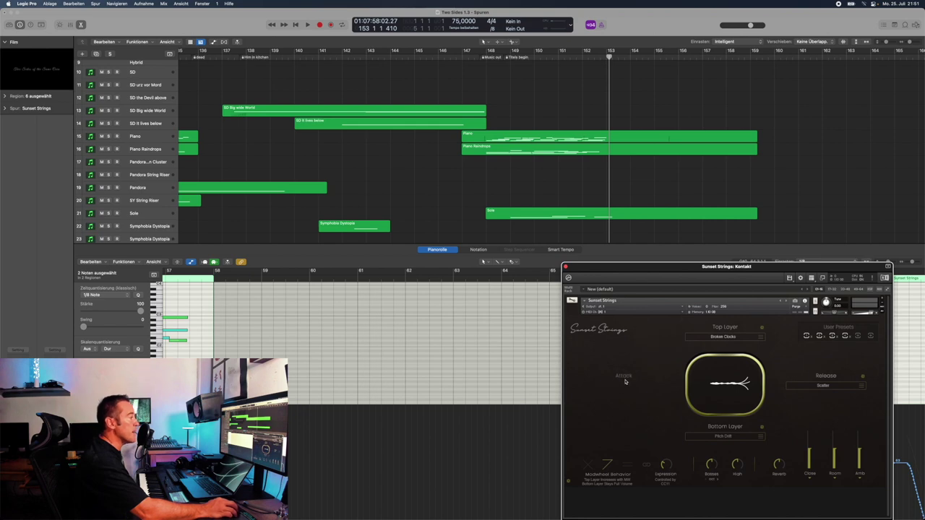
Enable the Attack layer in Sunset Strings and open its articulation list.
left_click(659, 386)
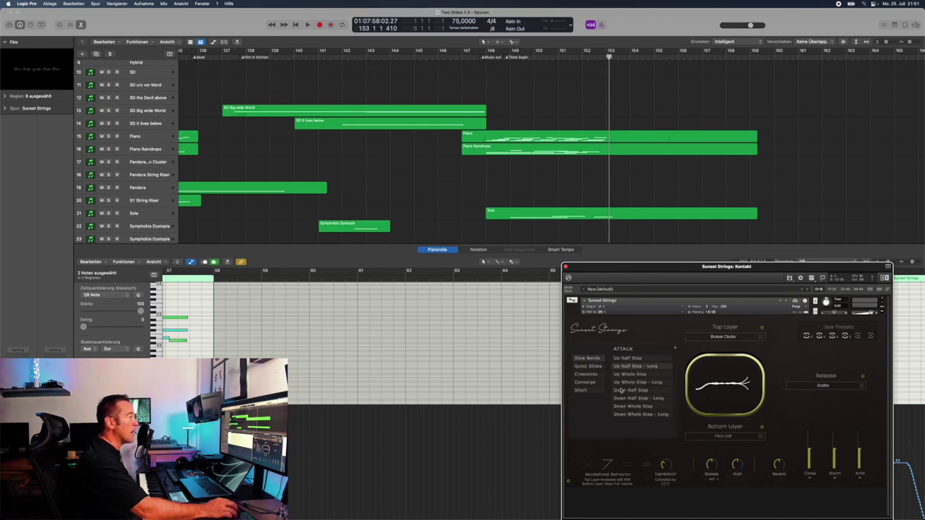